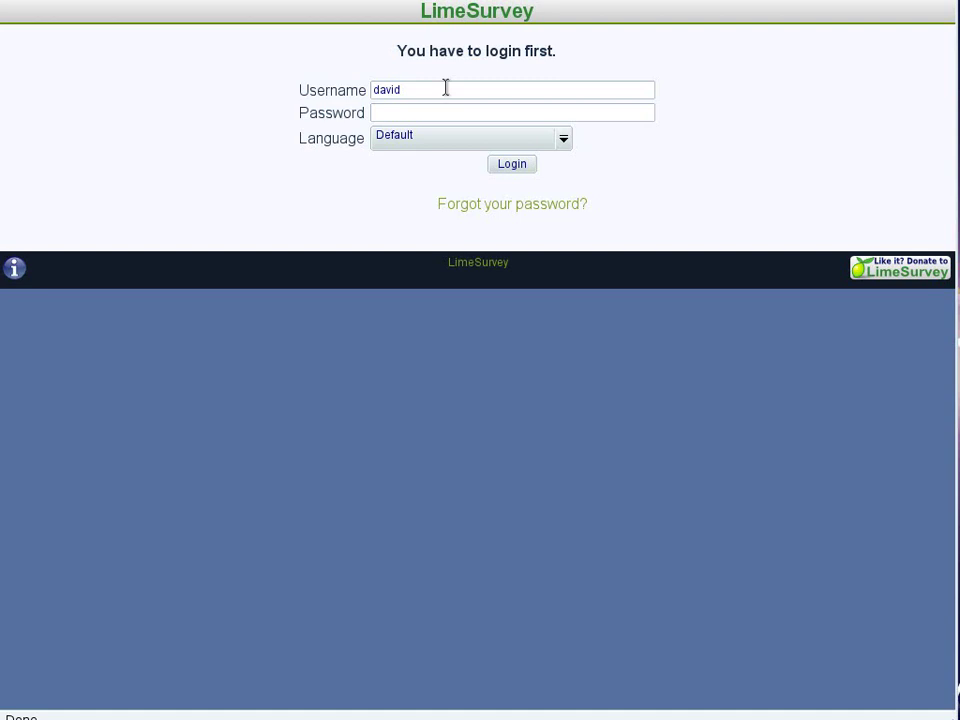
Enter the account password and log in to the survey administration
click(420, 107)
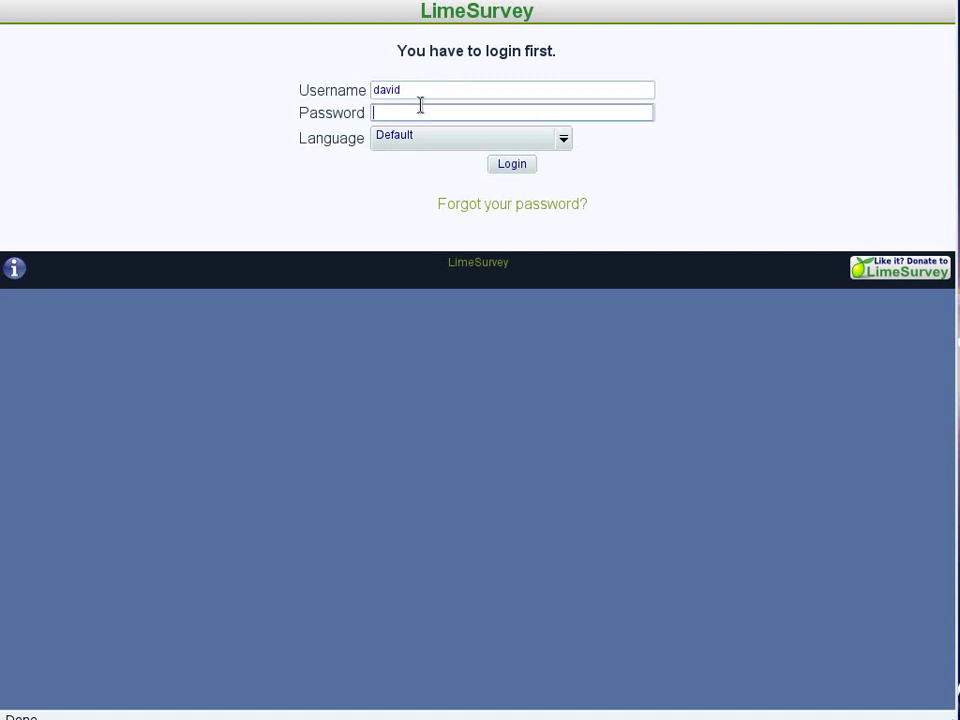
text(******)
key(Return)
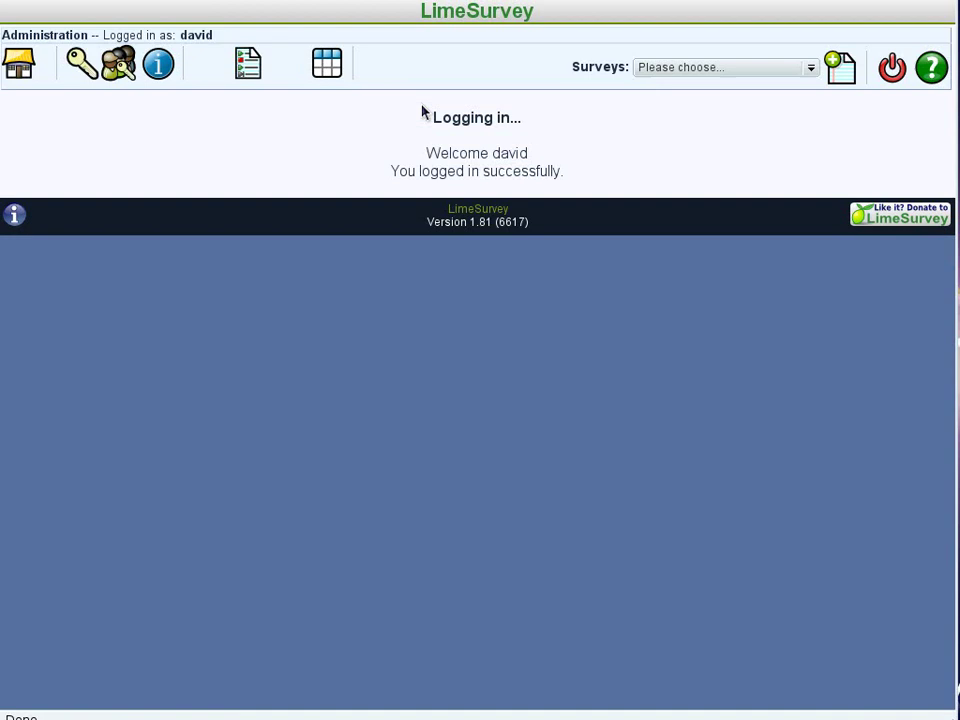
Start a new survey and title it with the owner's first name in possessive form followed by "Test Survey"
click(840, 78)
click(439, 194)
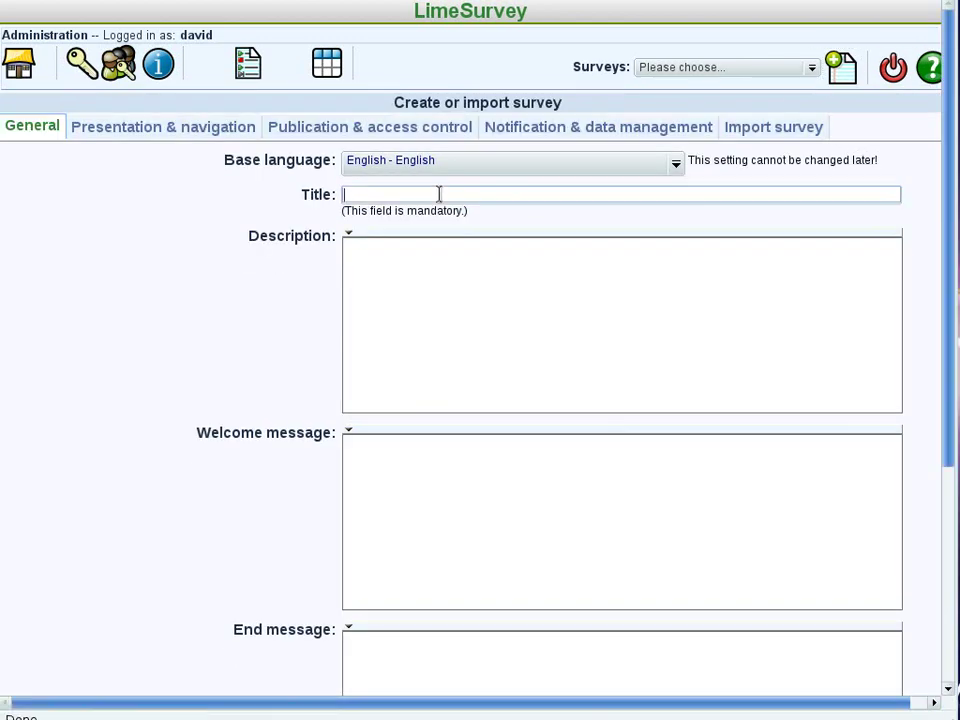
text(David's Test Survey)
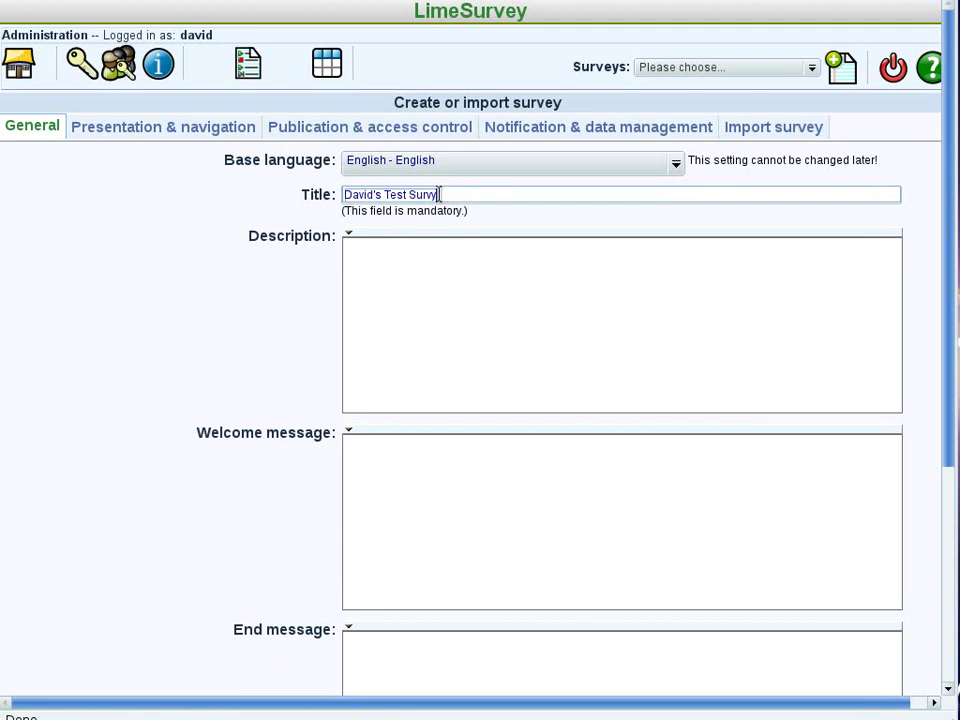
Enter the survey description "This survey measures your attitudes towards drunk driving."
click(388, 258)
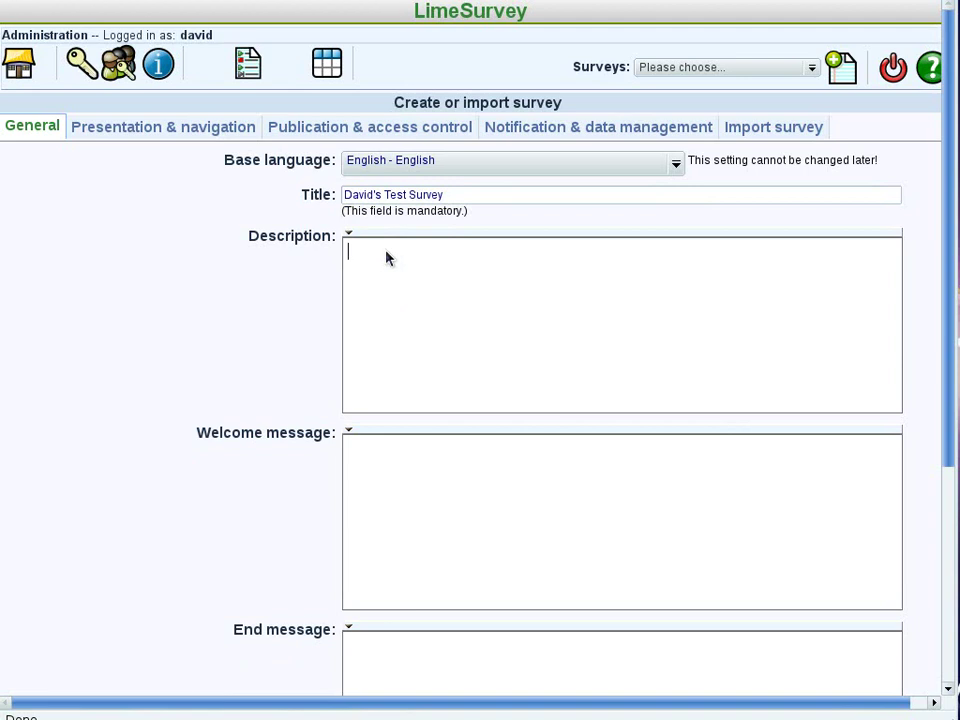
text(This survey measures your)
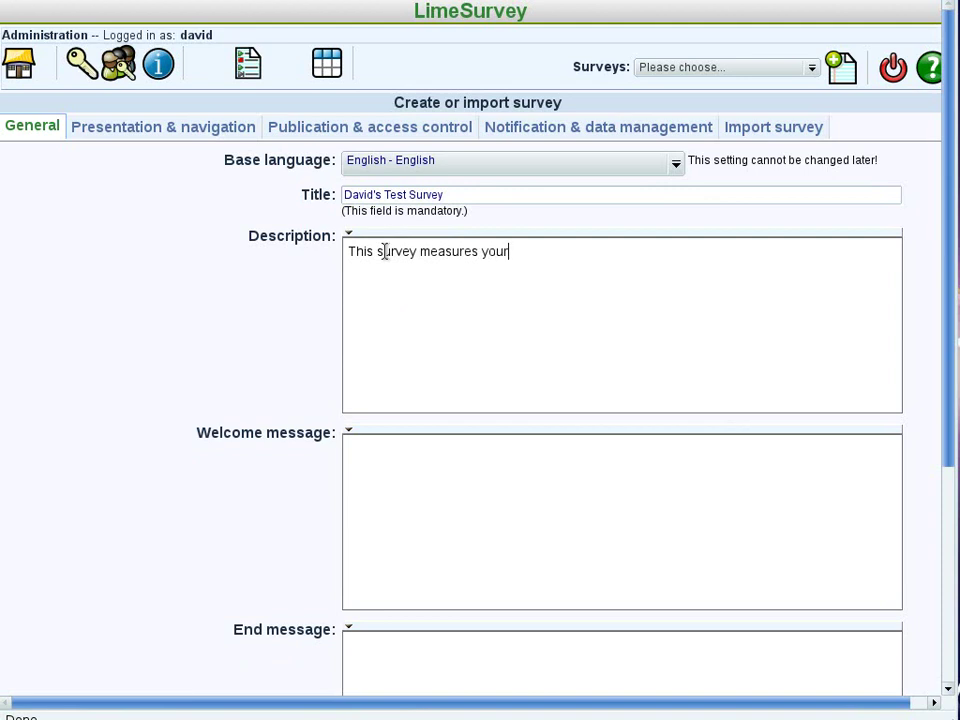
text( attitudes towards)
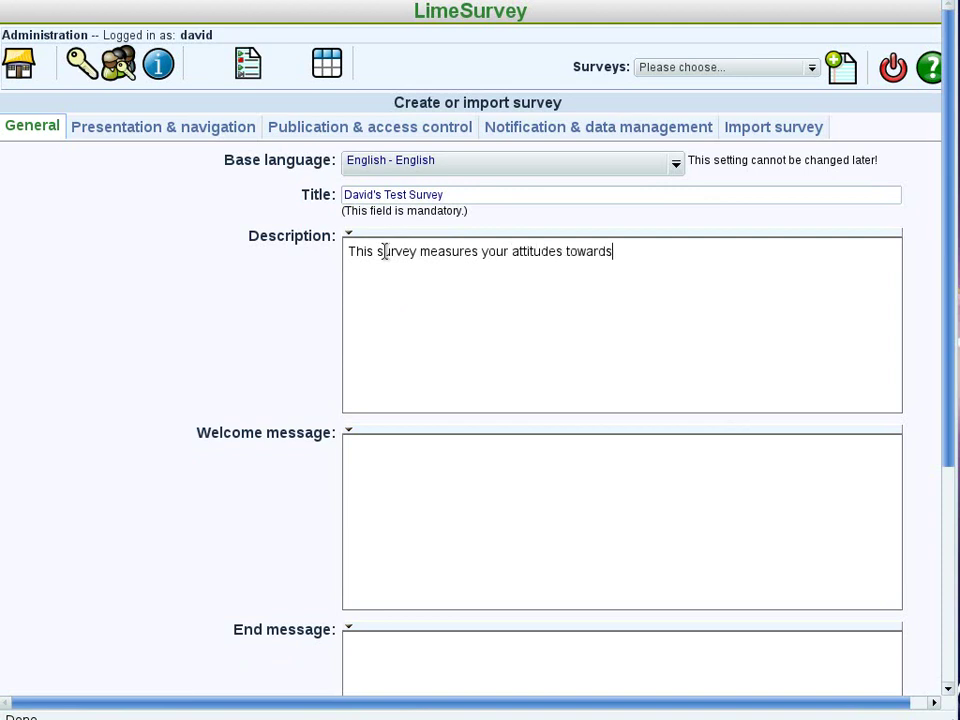
text( drunk driving.)
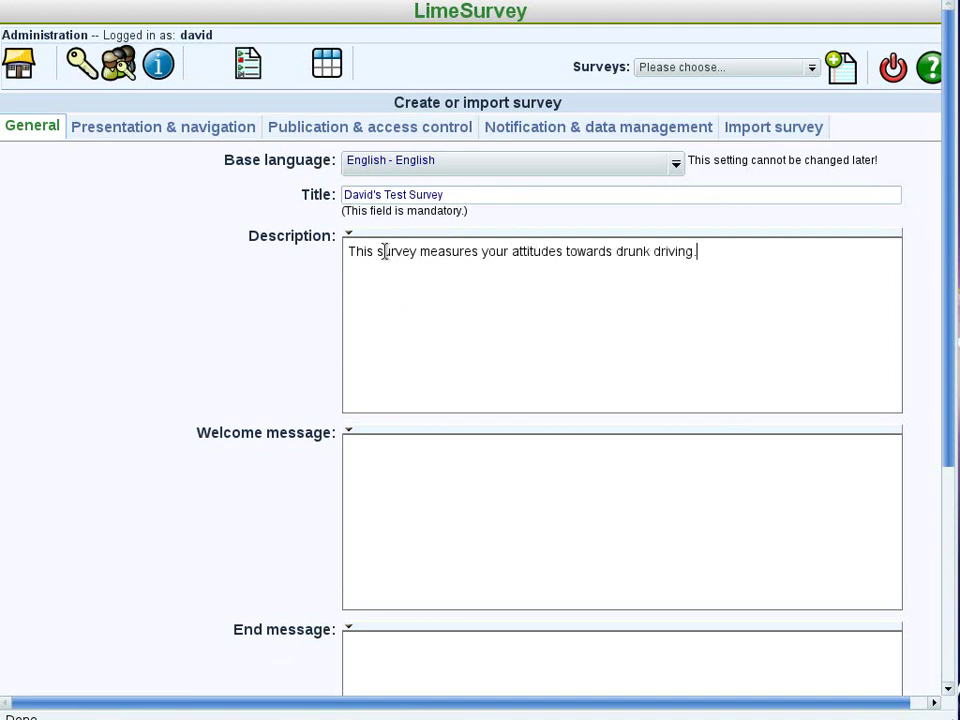
Write the welcome message on five lines: "Longer description of the survey", "age minimum", "statement of anonymity", "risks/benefits", "contact information"
click(376, 462)
text(er description of the sru)
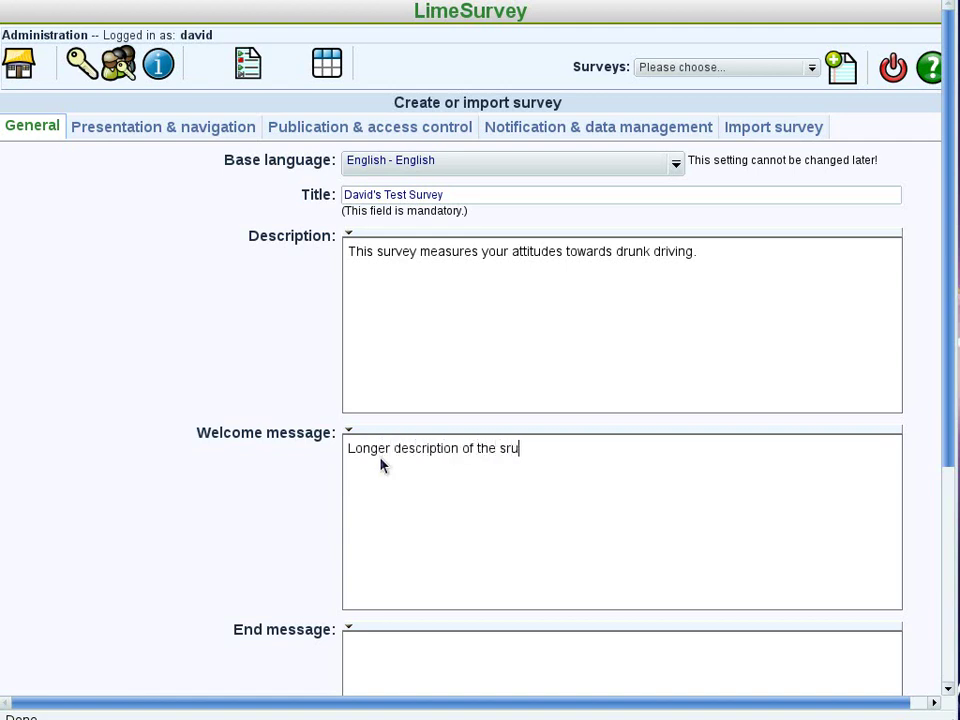
key(BackSpace)
key(BackSpace)
text(urvey)
key(Return)
text(age minimum)
key(Return)
text(statement of anonymity)
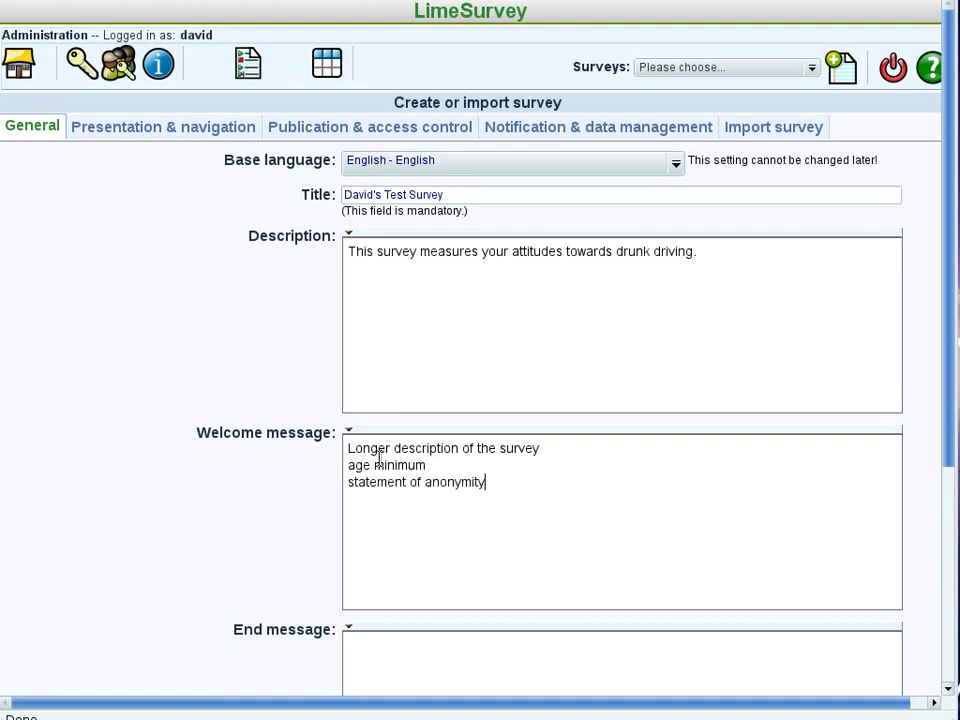
key(Return)
text(risks/benefits)
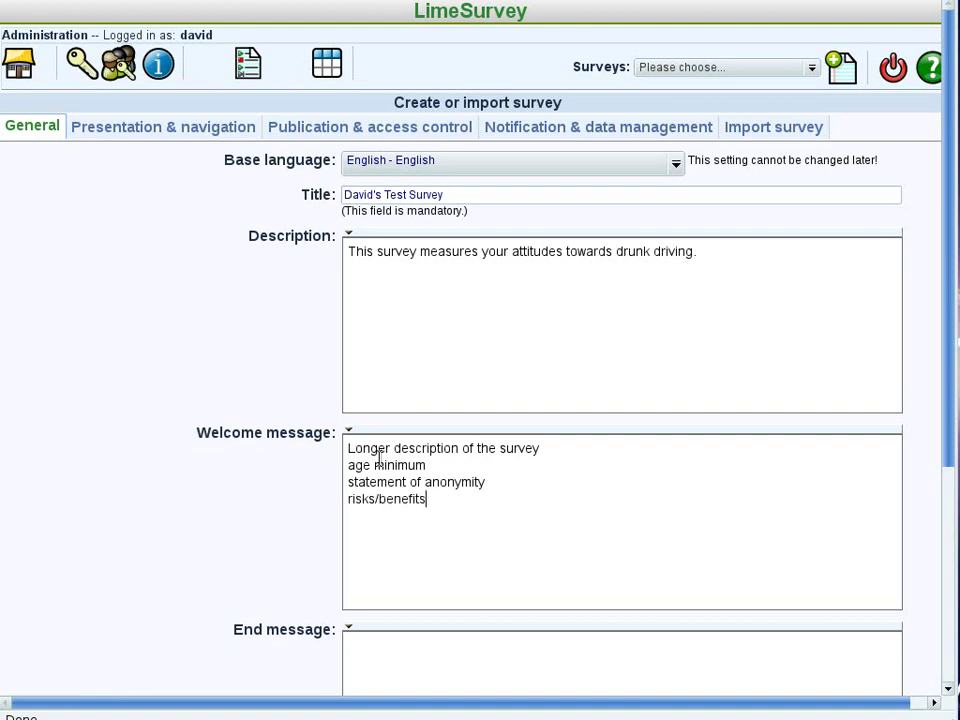
key(Return)
text(contact information)
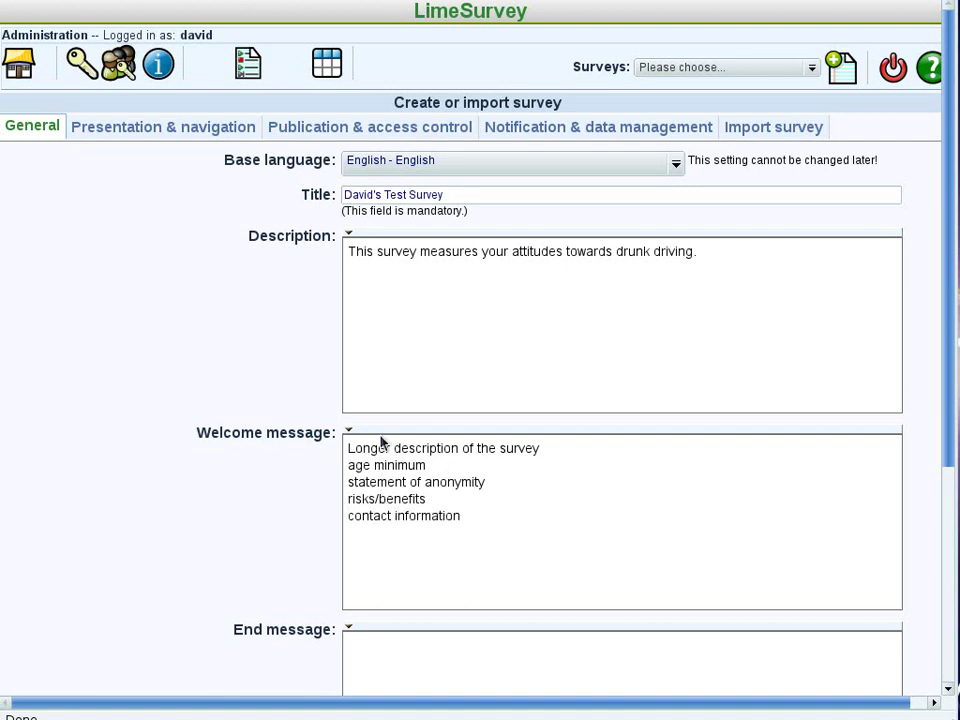
Show the welcome message's formatting tools and turn all five lines of its text into a bulleted list
click(349, 432)
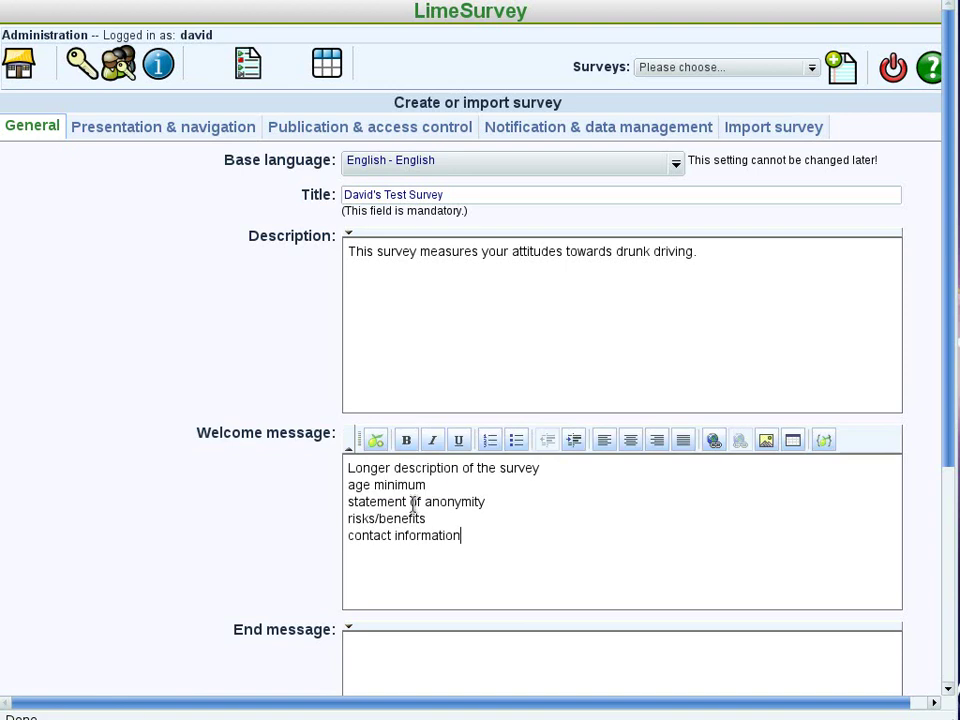
drag(474, 543, 347, 470)
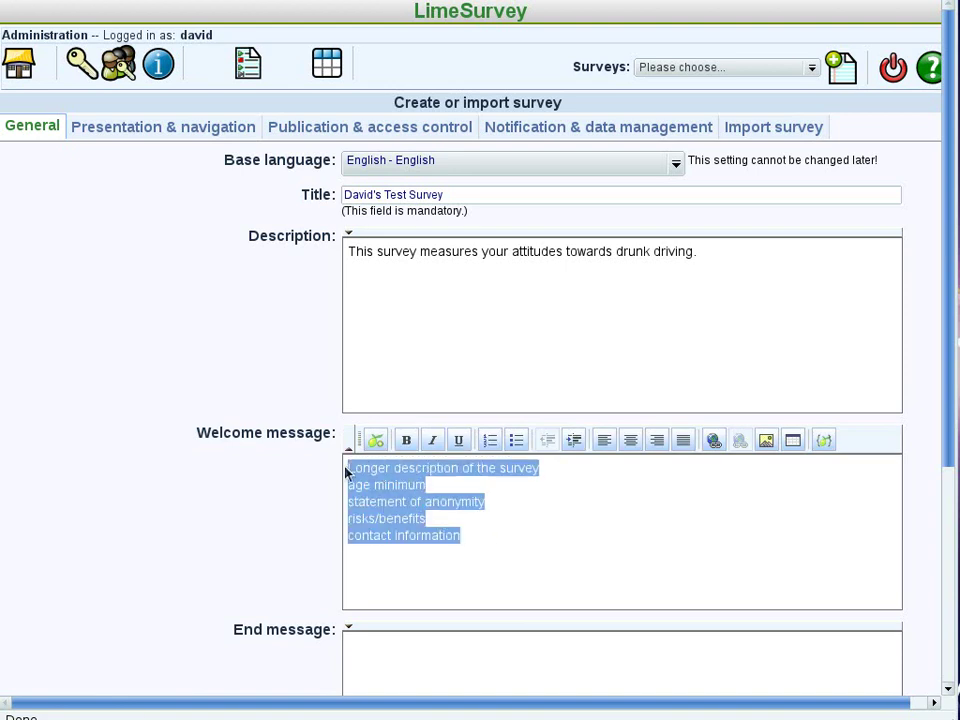
click(517, 442)
click(537, 552)
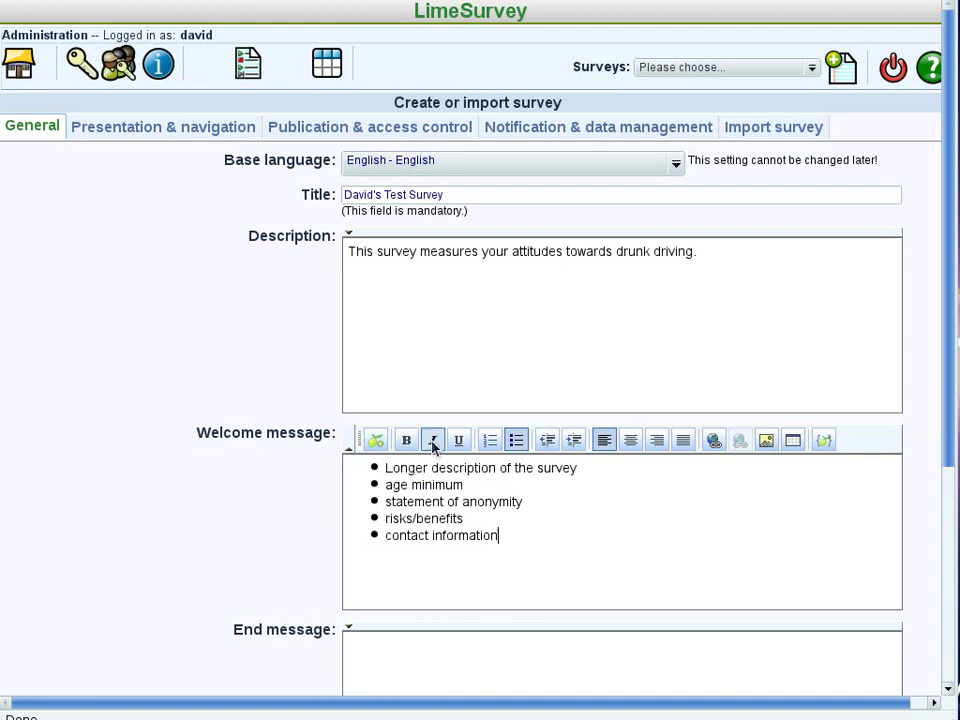
Write the end message on three lines: "Purpose of the survey", "Contact information", "Thank the participants!"
scroll(952, 441, down, 4)
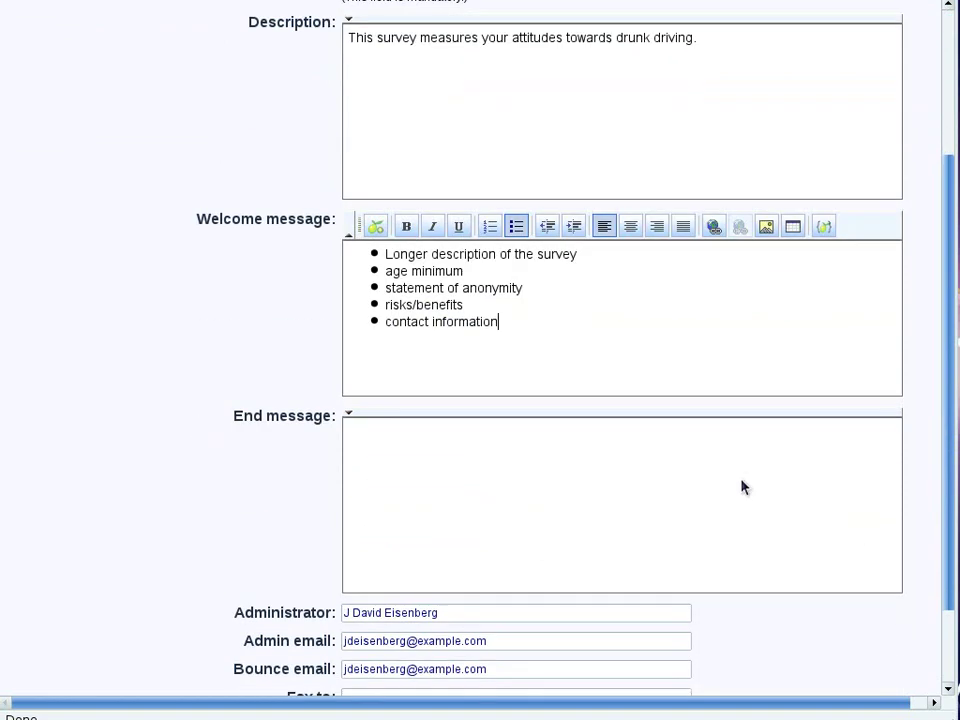
click(424, 473)
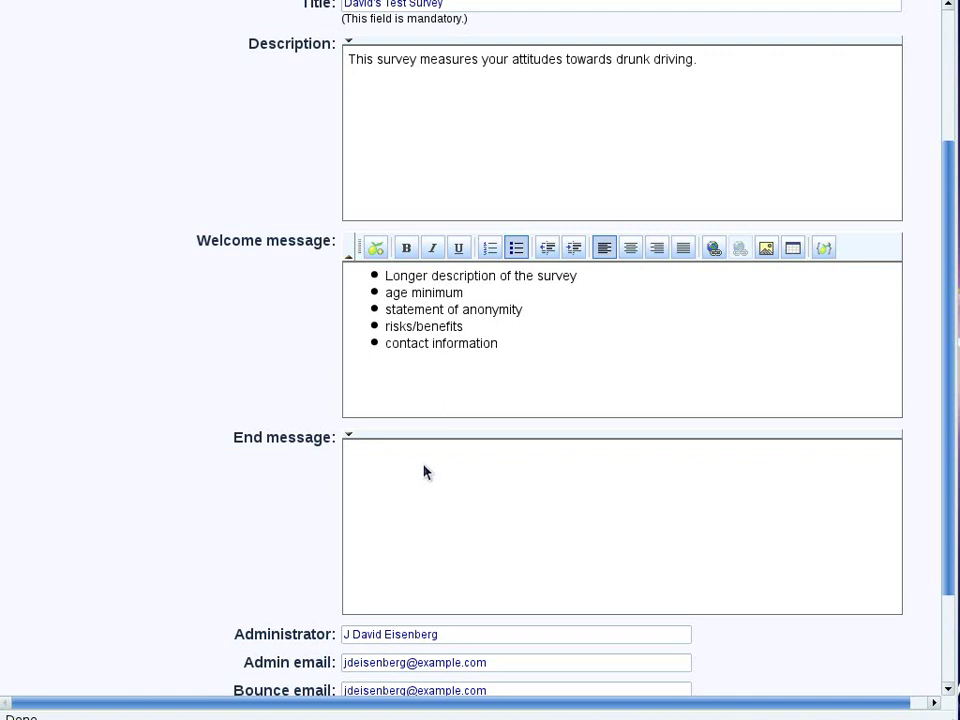
text(Purpose of the survey)
key(Return)
text(Contact information)
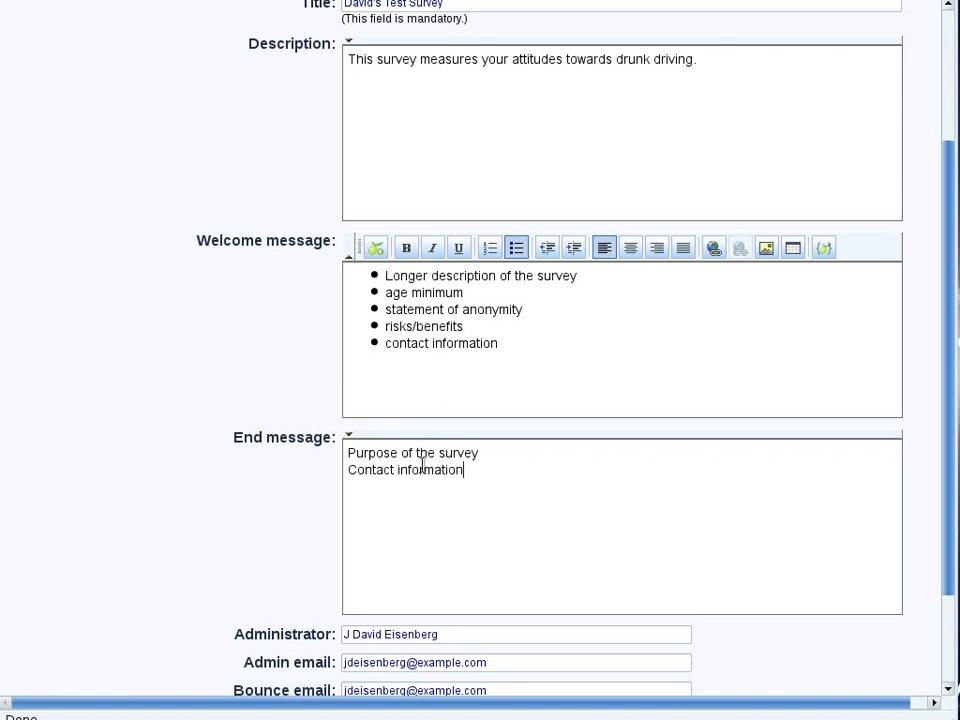
key(Return)
text(Thank the participants!)
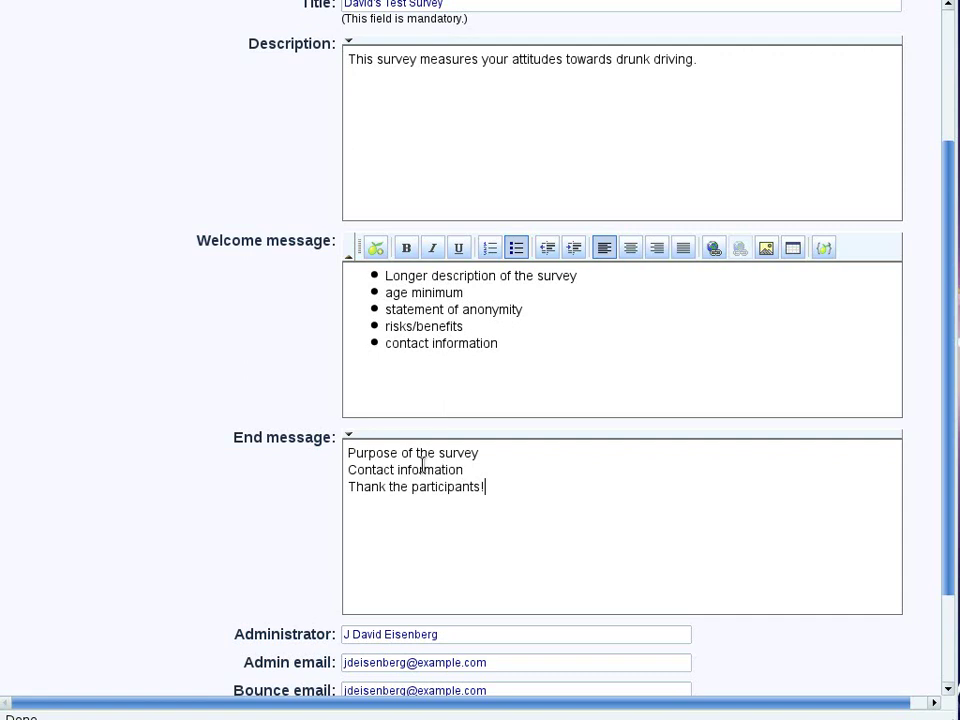
Set Allow saves to No in the survey's presentation and navigation settings
scroll(952, 553, down, 3)
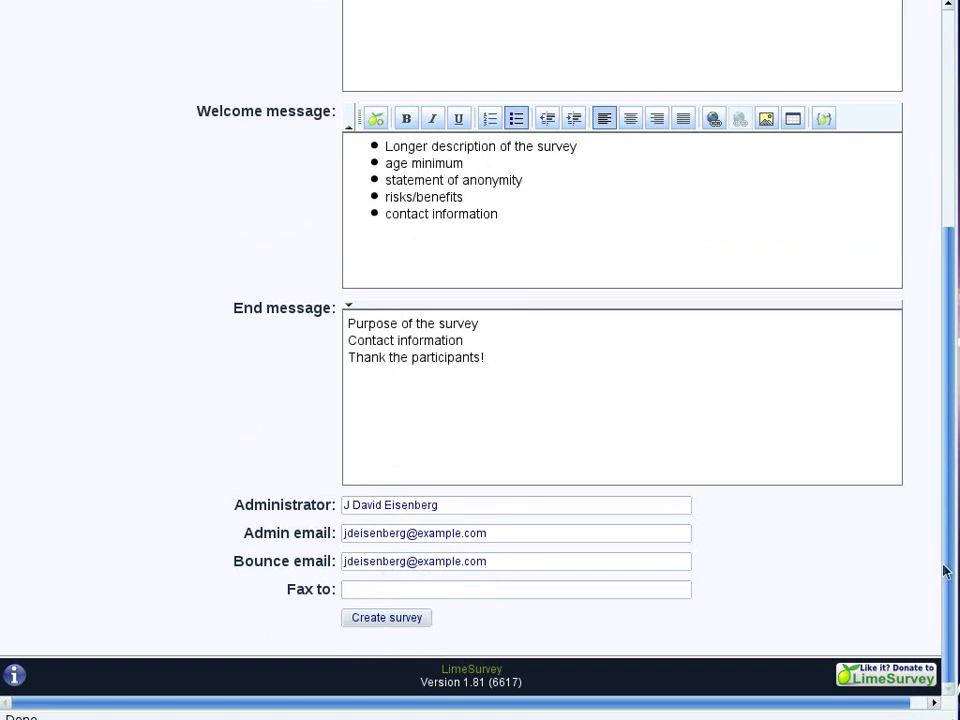
drag(945, 568, 943, 189)
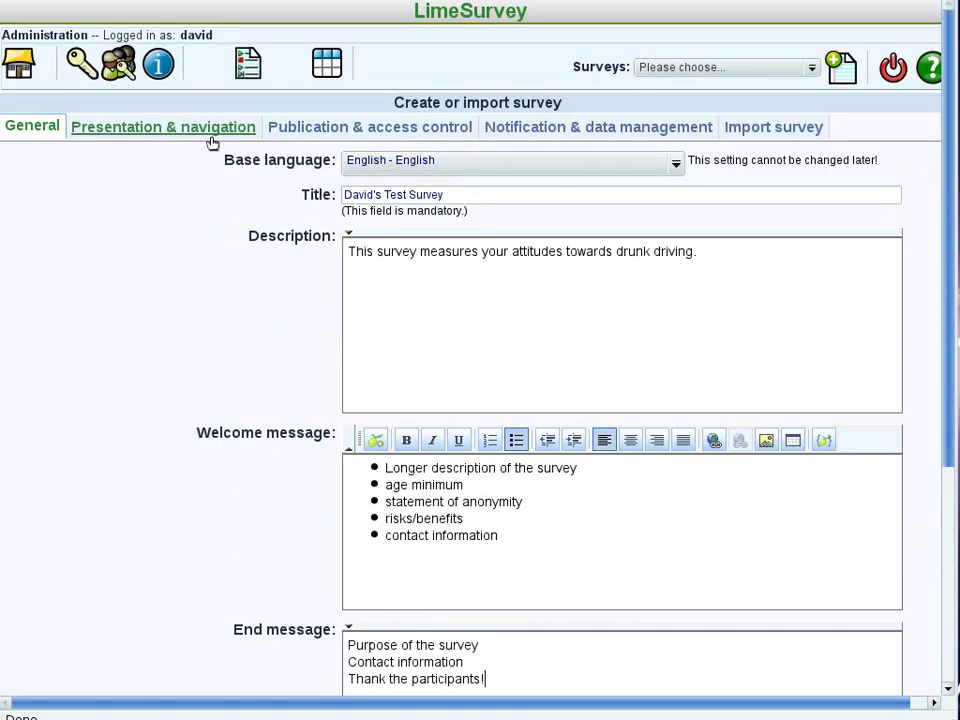
click(166, 131)
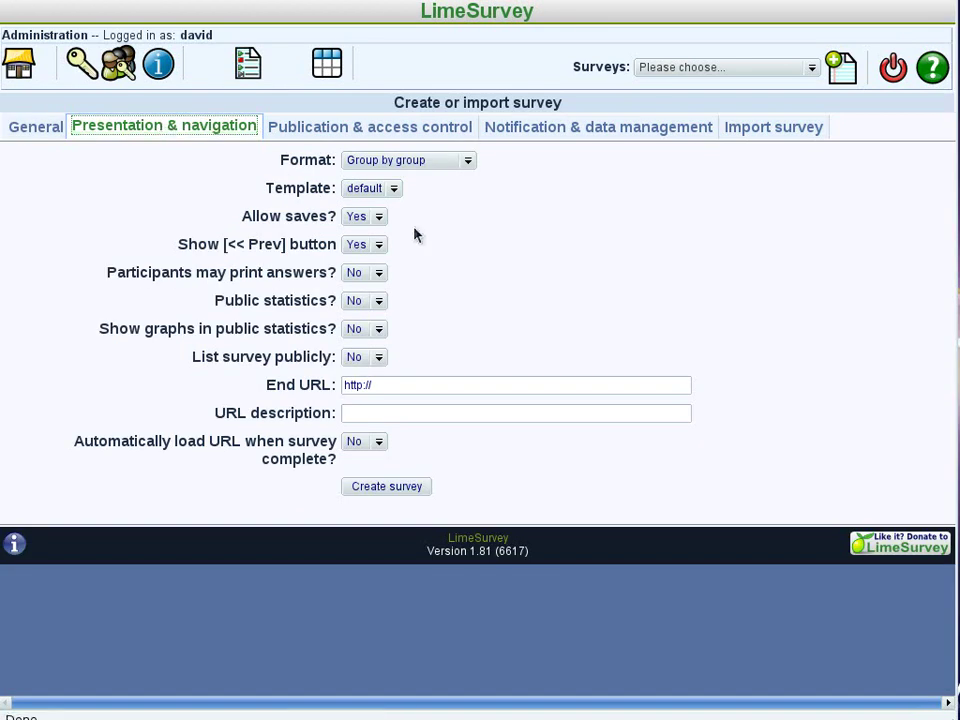
click(377, 218)
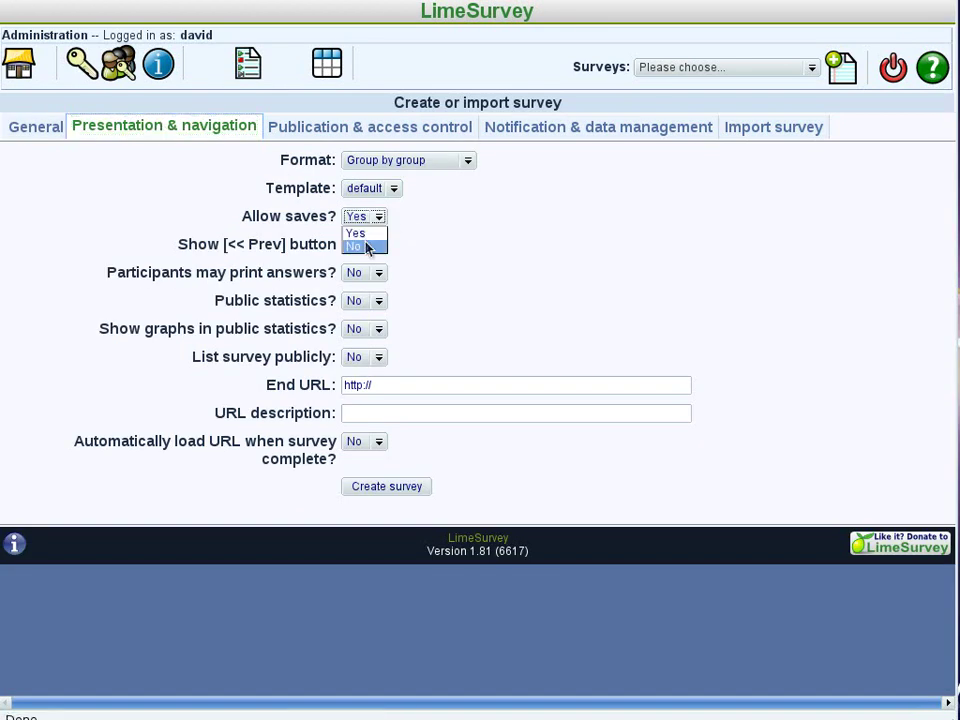
click(367, 246)
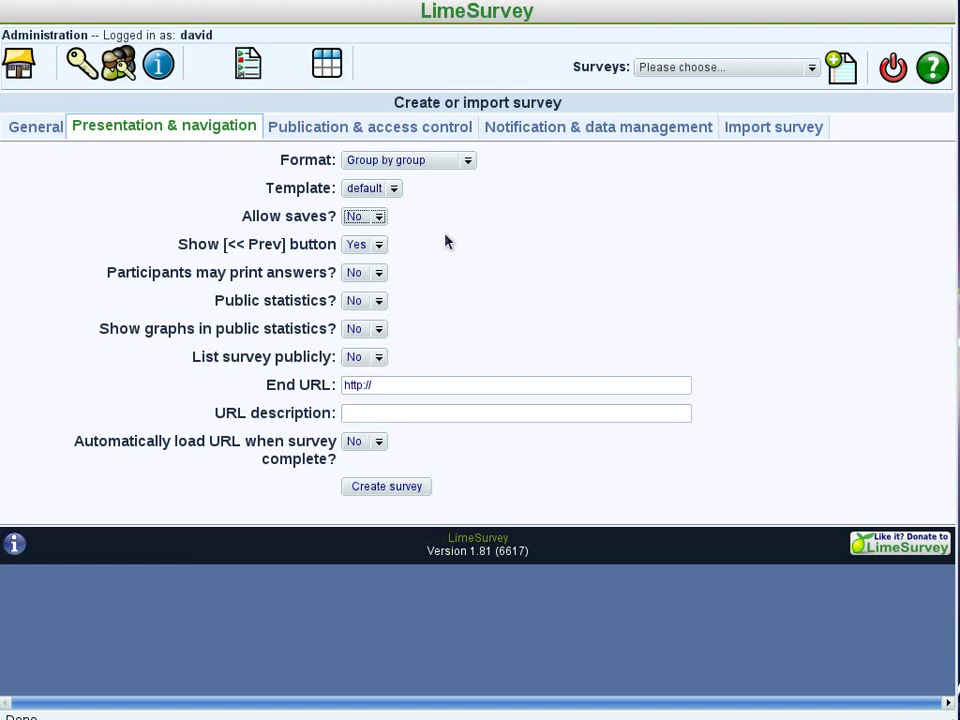
Choose the Group by group format and set List survey publicly to Yes
click(468, 161)
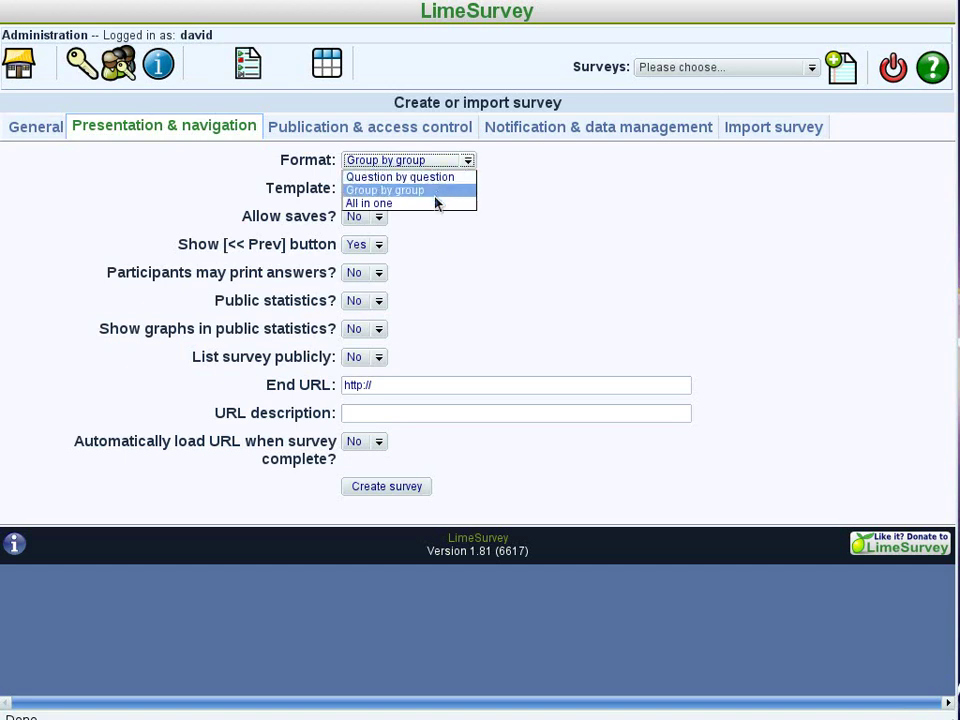
click(432, 192)
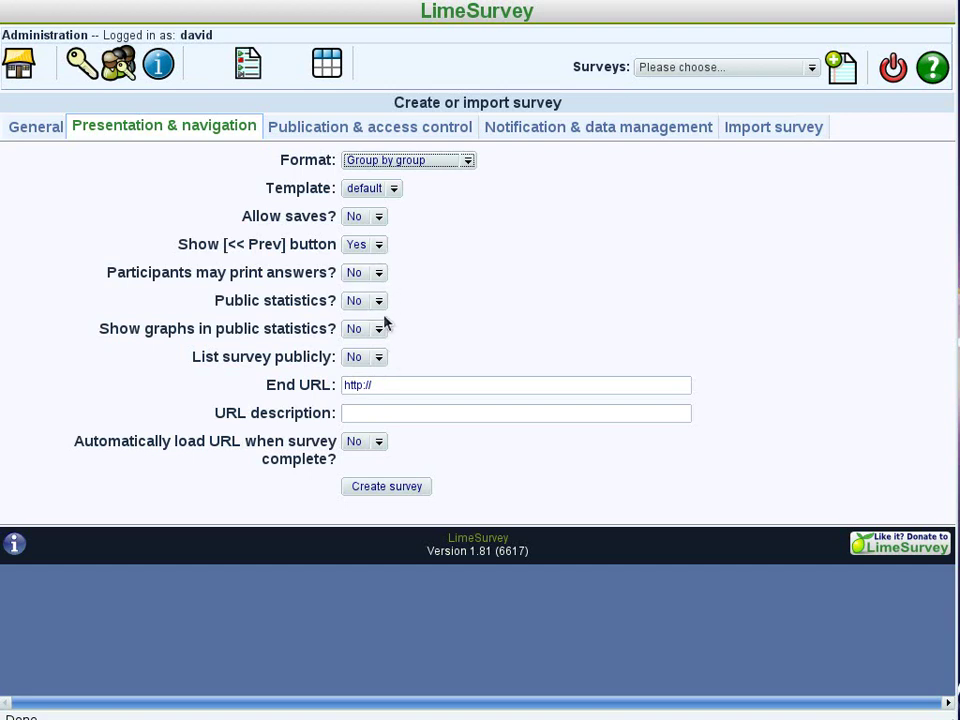
click(380, 358)
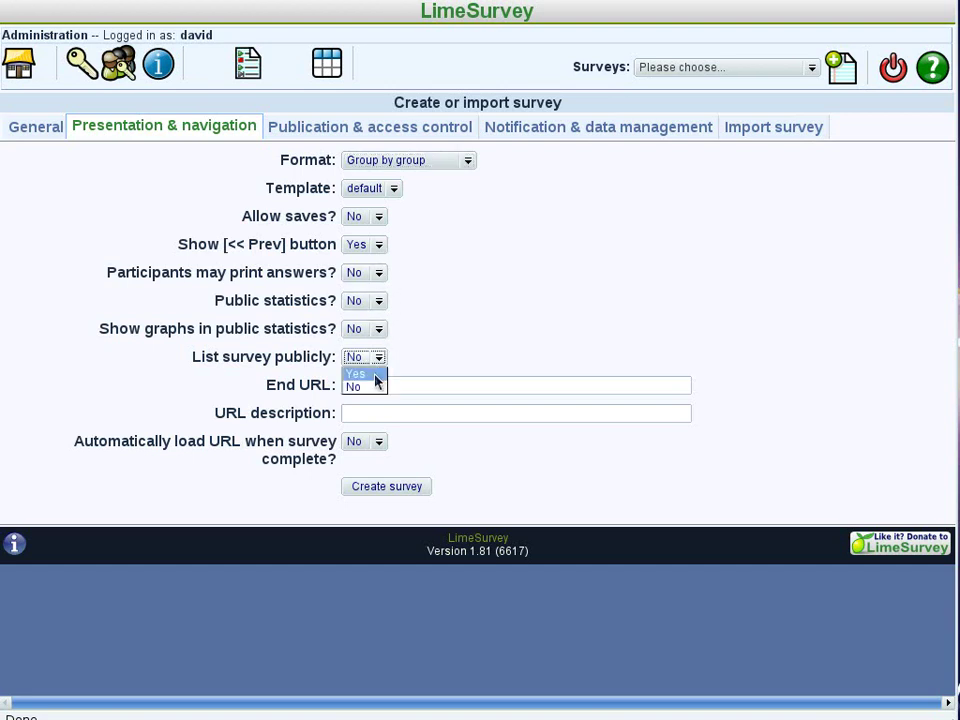
click(375, 374)
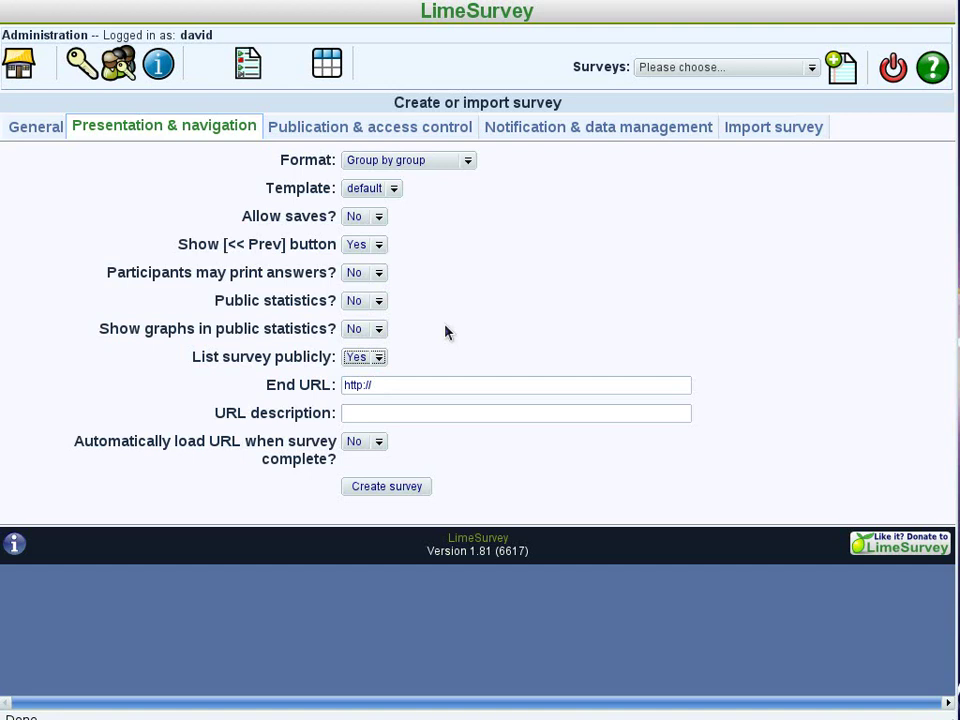